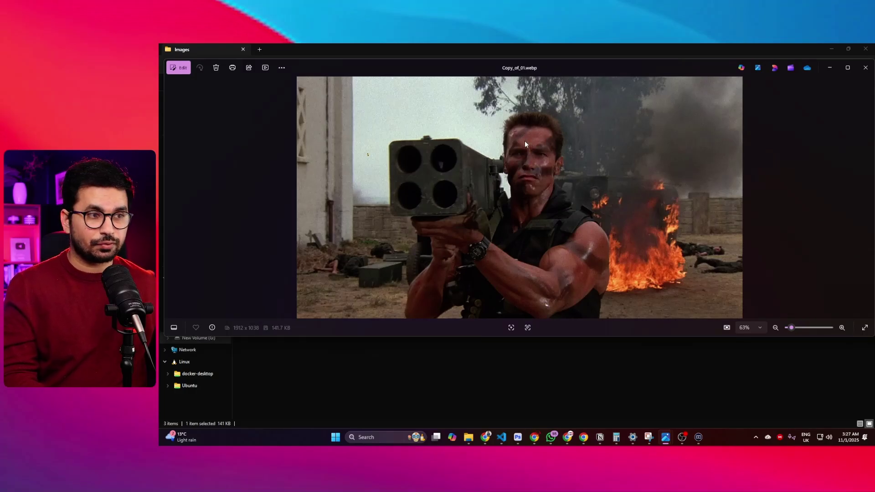
Recheck the original movie still in Photos, then bring up the browser's face-swap site tabs
{"action": "key", "text": "Right"}
{"action": "key", "text": "Left"}
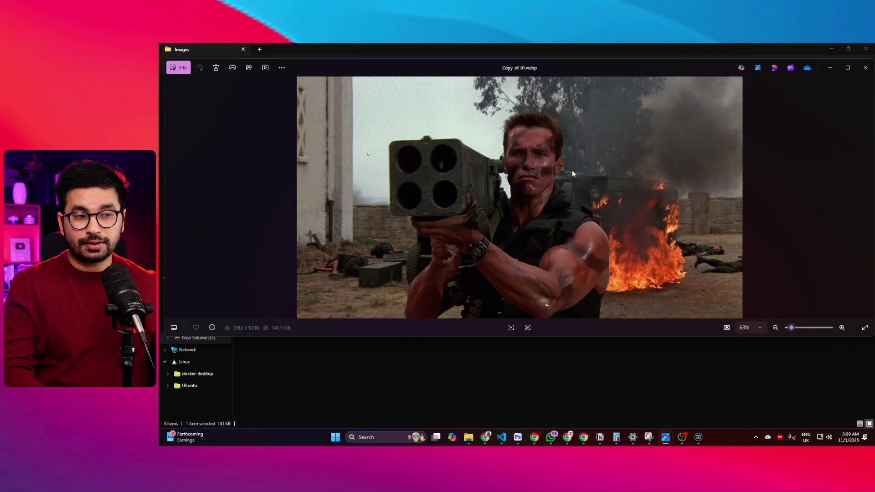
{"action": "left_click", "coordinate": [484, 438]}
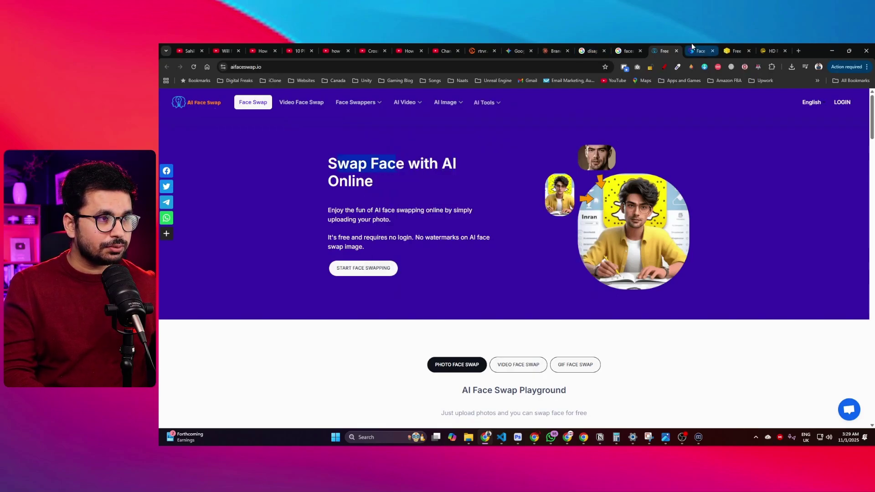
{"action": "left_click", "coordinate": [693, 50]}
{"action": "left_click", "coordinate": [729, 50]}
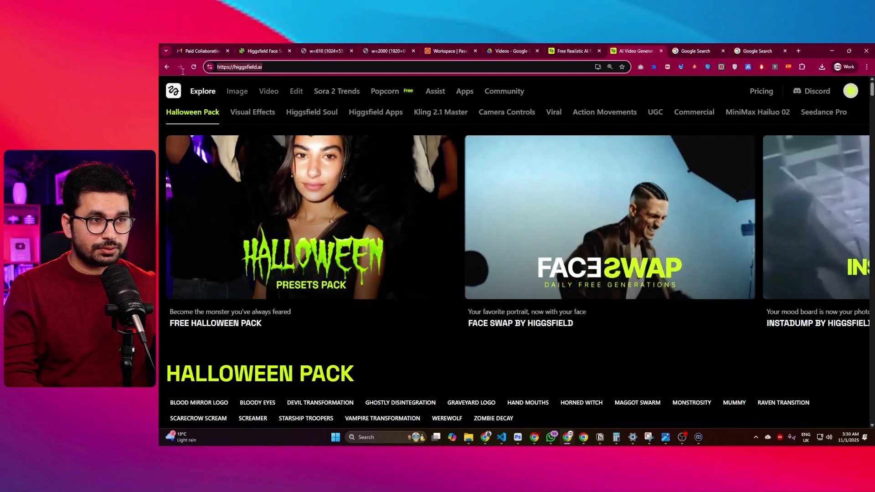
Open Higgsfield's Image > Face Swap tool, then bring the movie still back up
{"action": "mouse_move", "coordinate": [258, 98]}
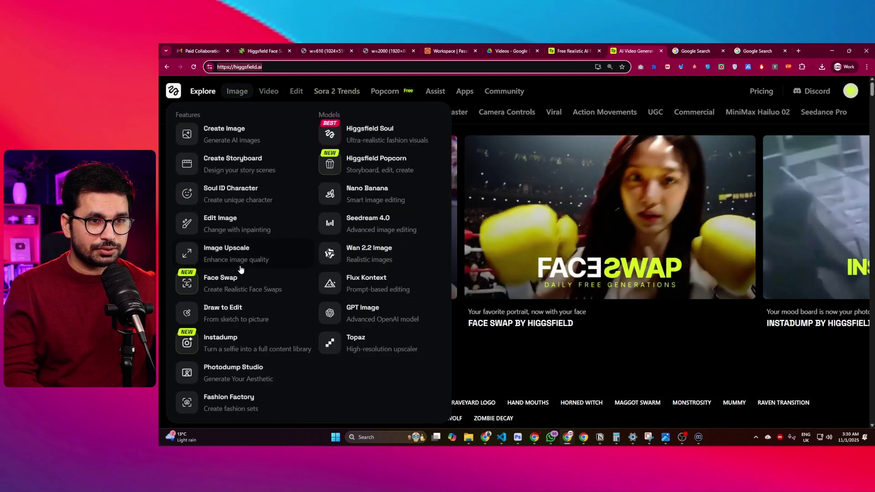
{"action": "left_click", "coordinate": [222, 280]}
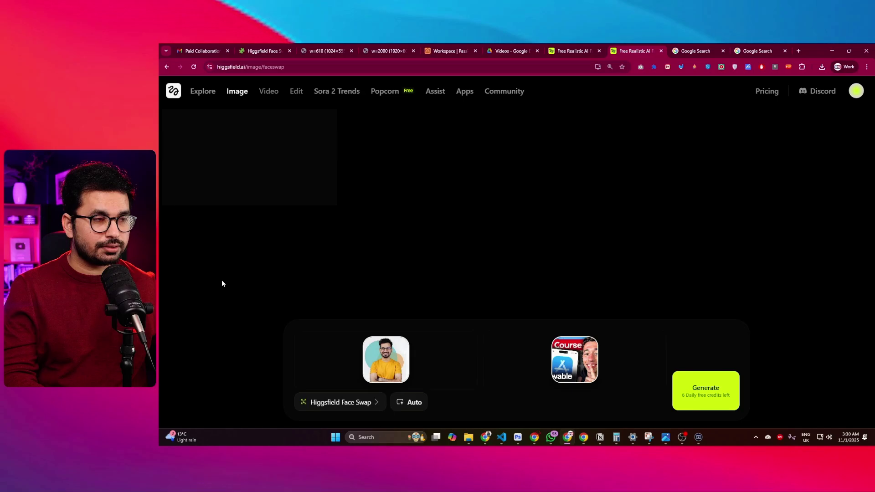
{"action": "left_click", "coordinate": [293, 66]}
{"action": "key", "text": "alt+Tab"}
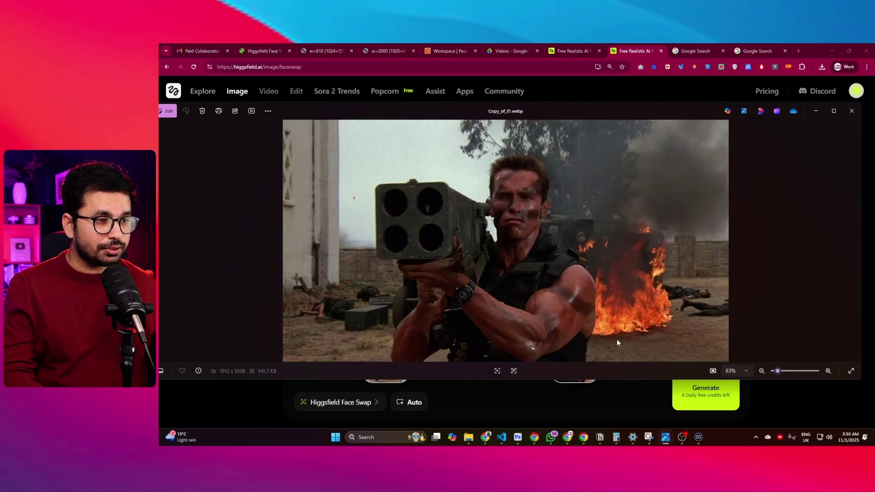
Bring up the boy's photo, then zoom in and out on the face-swapped soldier still
{"action": "mouse_move", "coordinate": [669, 443]}
{"action": "left_click", "coordinate": [621, 412]}
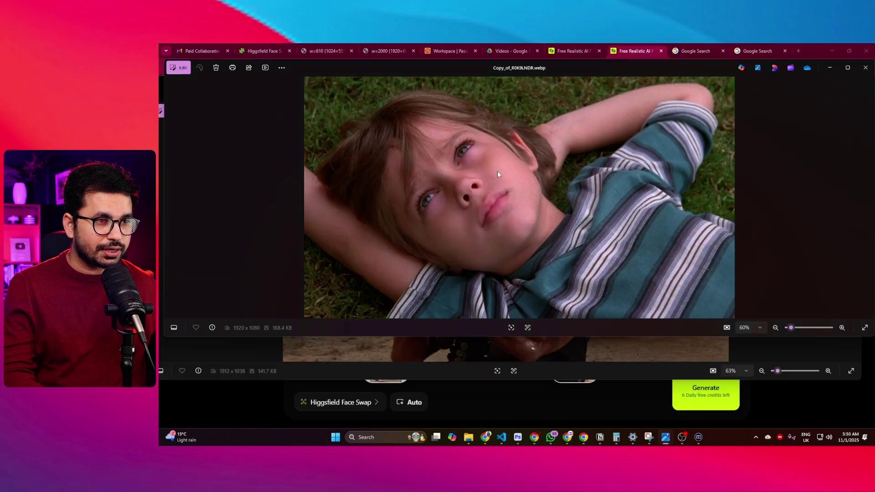
{"action": "key", "text": "alt+Tab"}
{"action": "scroll", "coordinate": [513, 176], "scroll_direction": "up", "scroll_amount": 3}
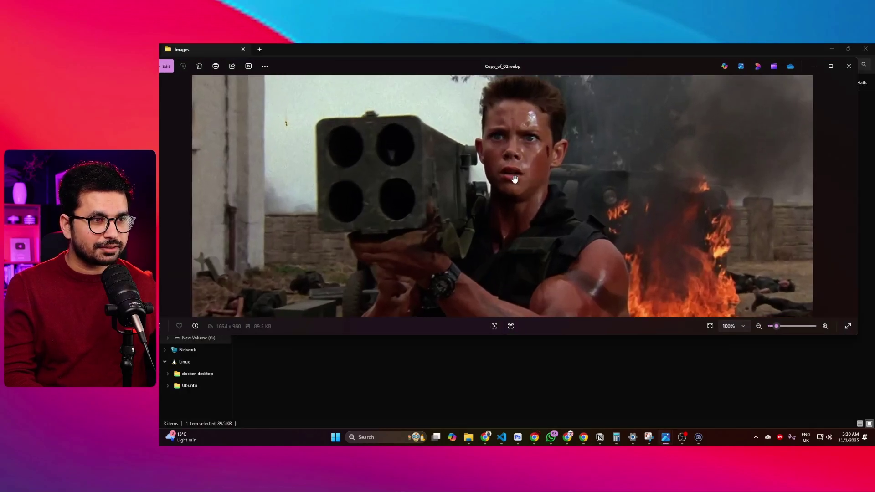
{"action": "scroll", "coordinate": [512, 208], "scroll_direction": "down", "scroll_amount": 3}
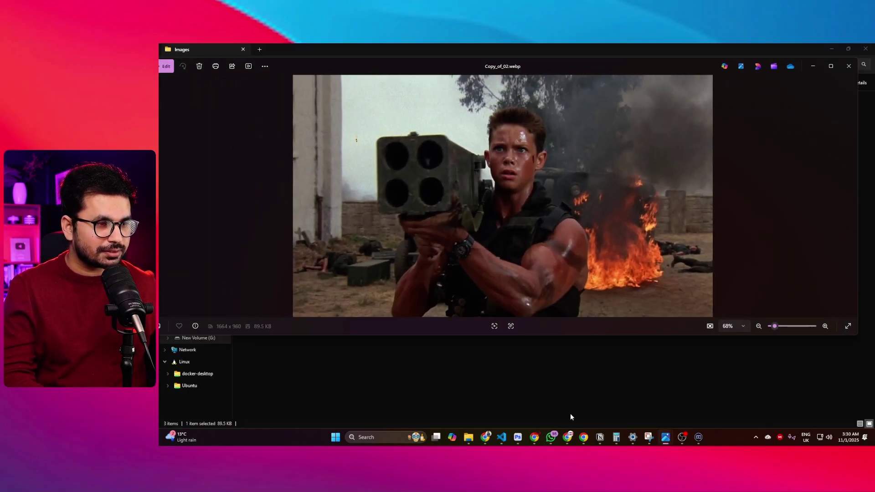
Compare the original movie still and the boy's photo with the swap, then return to Chrome
{"action": "left_click", "coordinate": [570, 413]}
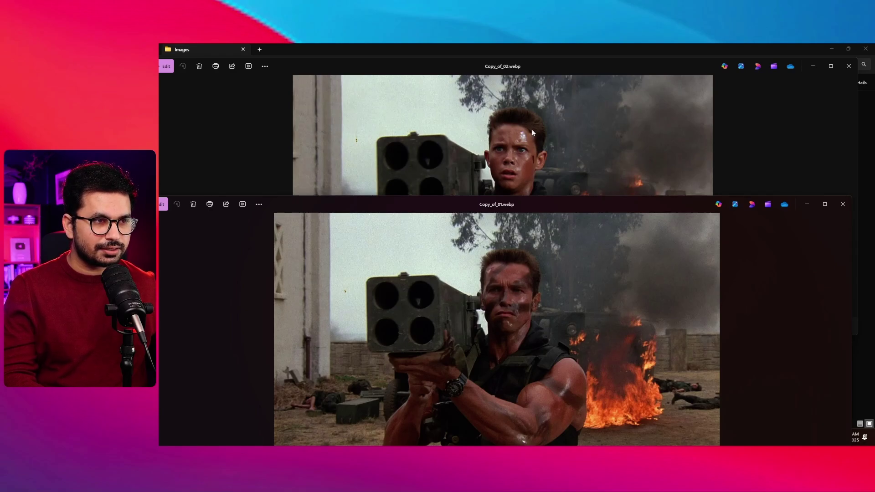
{"action": "key", "text": "alt+Tab"}
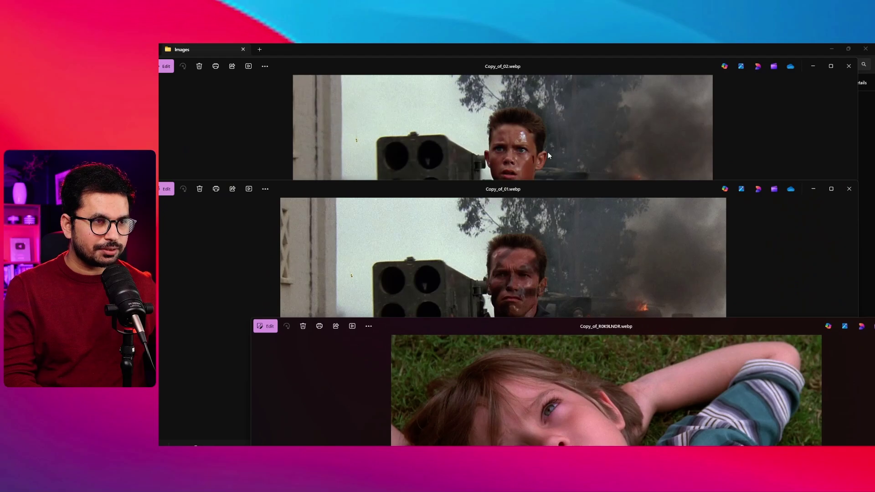
{"action": "left_click", "coordinate": [548, 156]}
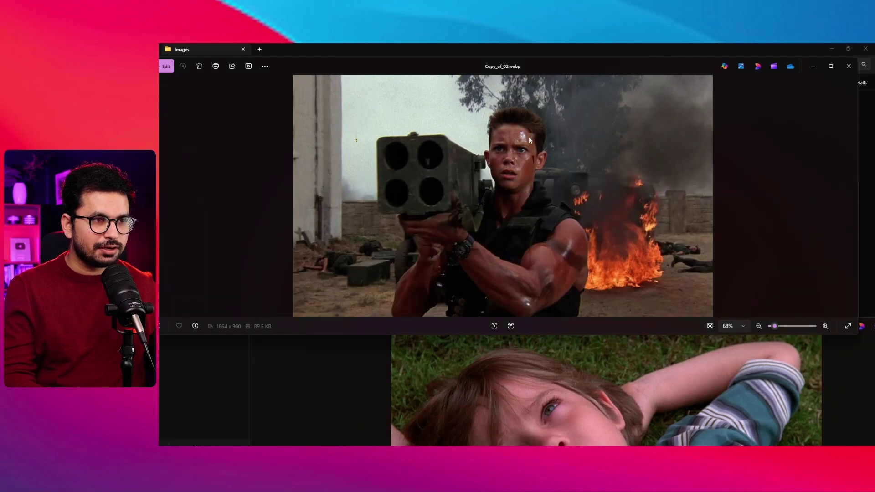
{"action": "scroll", "coordinate": [502, 173], "scroll_direction": "up", "scroll_amount": 3}
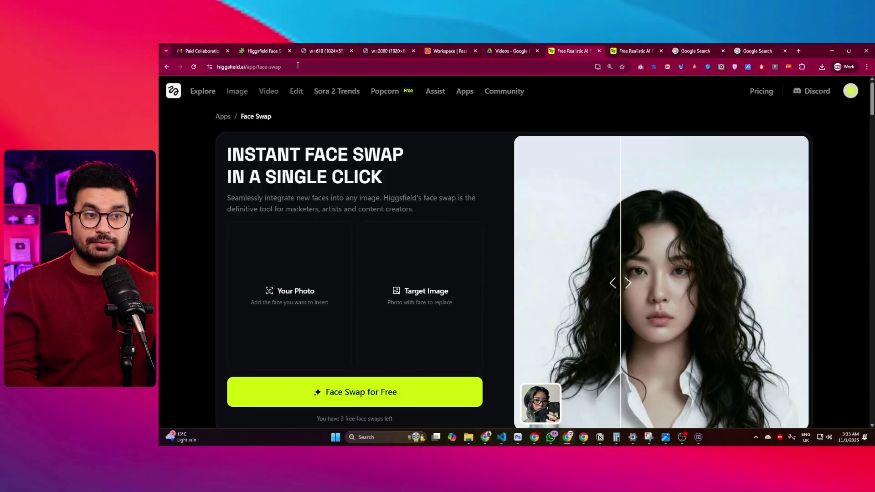
{"action": "left_click", "coordinate": [298, 66]}
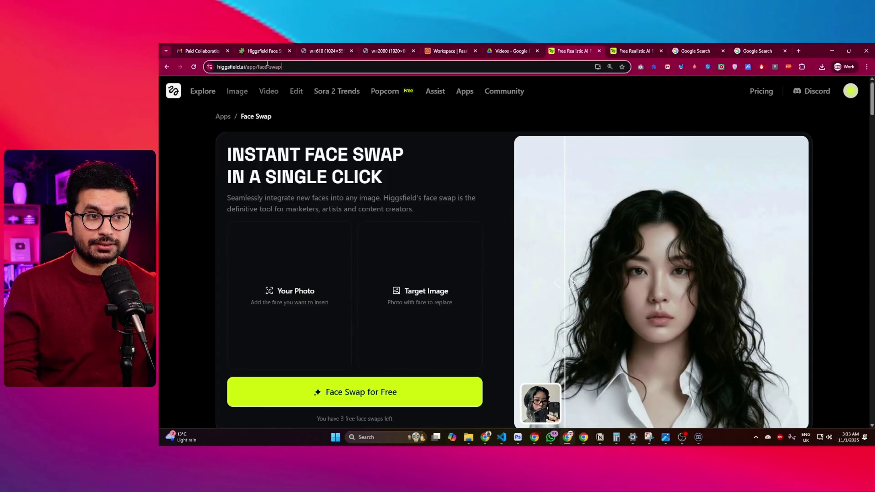
Open Image > Face Swap and scroll to the inputs and the 'Full Course Lovable' result
{"action": "left_click", "coordinate": [615, 112]}
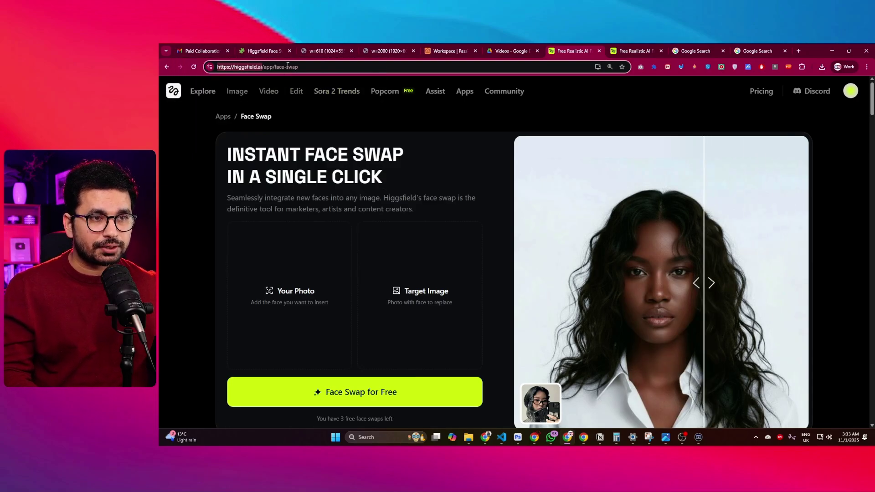
{"action": "mouse_move", "coordinate": [249, 90]}
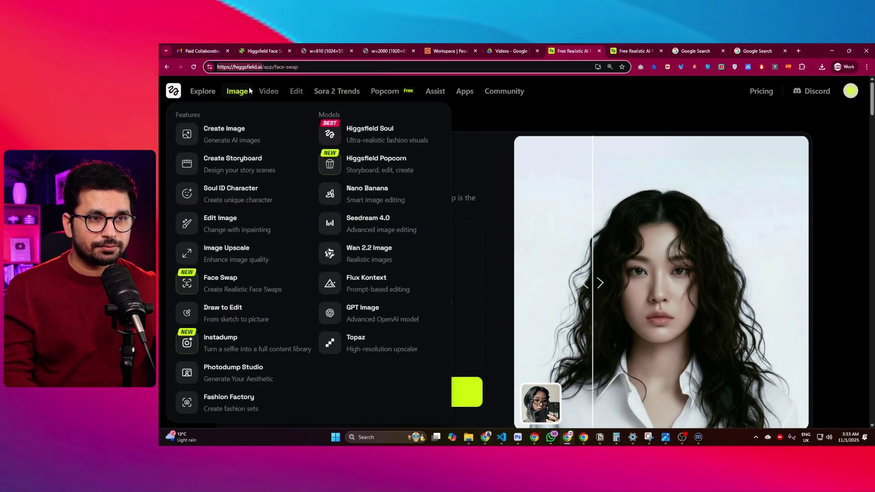
{"action": "left_click", "coordinate": [212, 280]}
{"action": "scroll", "coordinate": [495, 228], "scroll_direction": "down", "scroll_amount": 2}
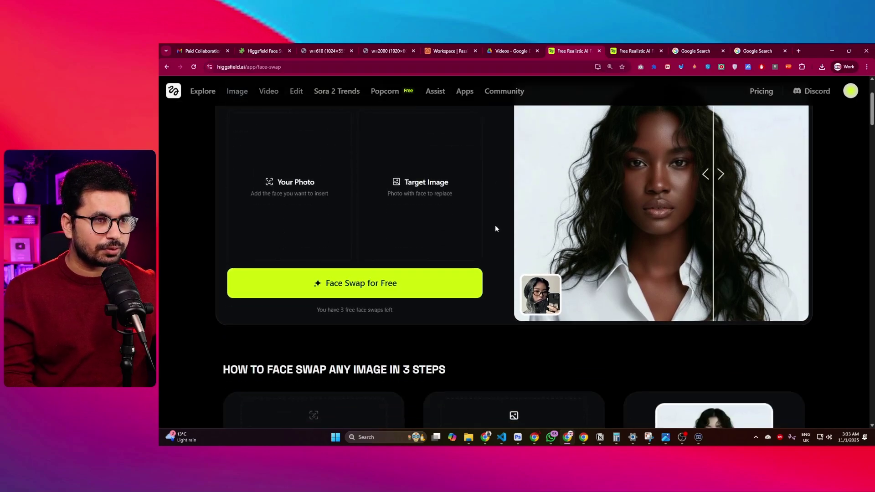
{"action": "scroll", "coordinate": [515, 273], "scroll_direction": "down", "scroll_amount": 4}
{"action": "scroll", "coordinate": [410, 309], "scroll_direction": "up", "scroll_amount": 6}
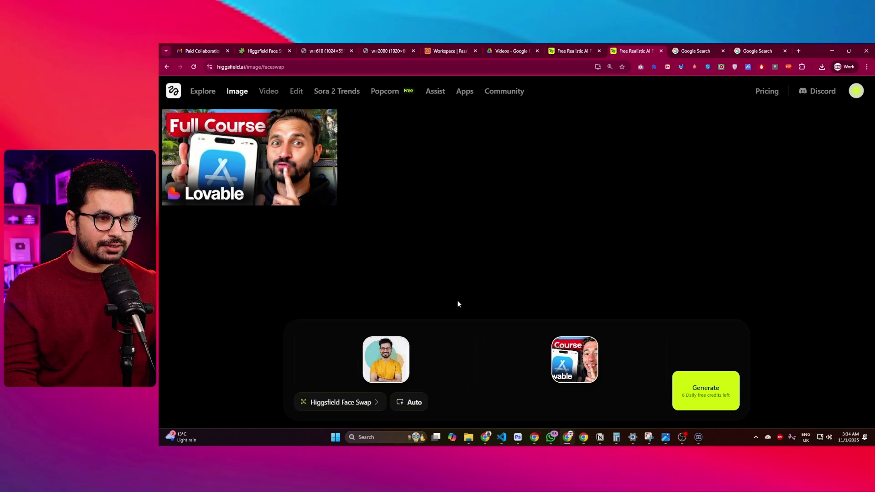
Enlarge the original Lovable thumbnail target twice for a closer look
{"action": "left_click", "coordinate": [573, 352]}
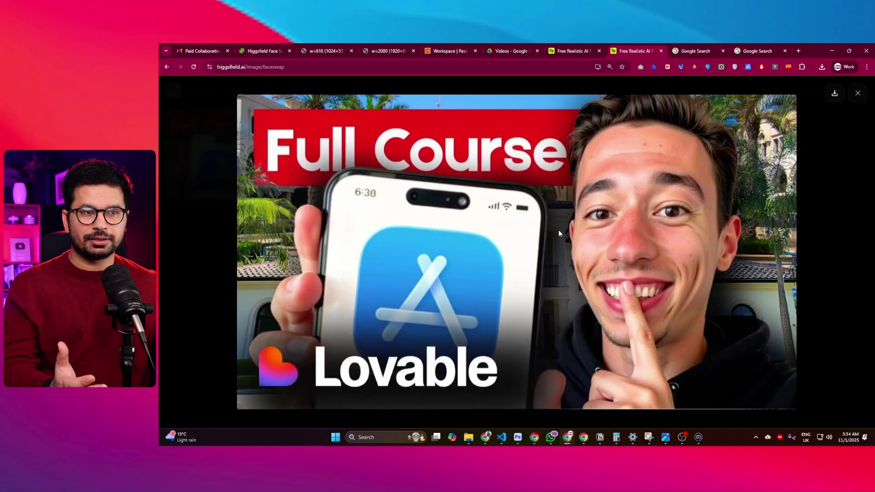
{"action": "left_click", "coordinate": [859, 94]}
{"action": "left_click", "coordinate": [583, 362]}
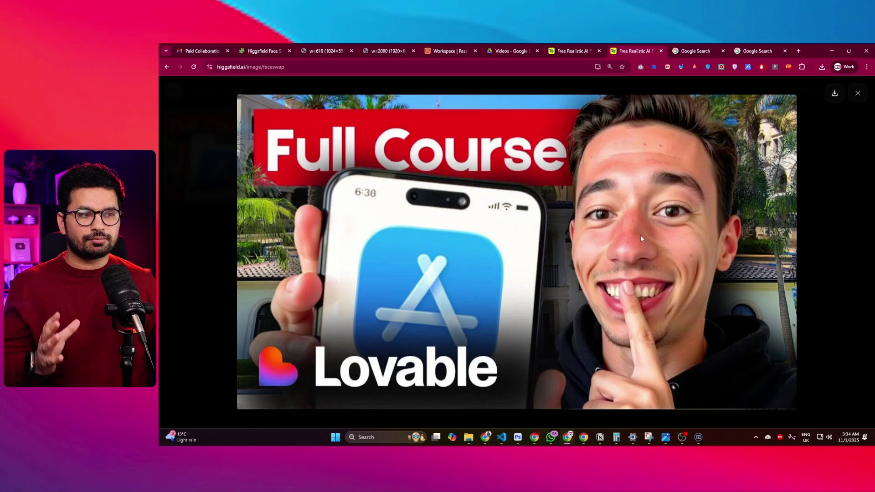
{"action": "left_click", "coordinate": [857, 93]}
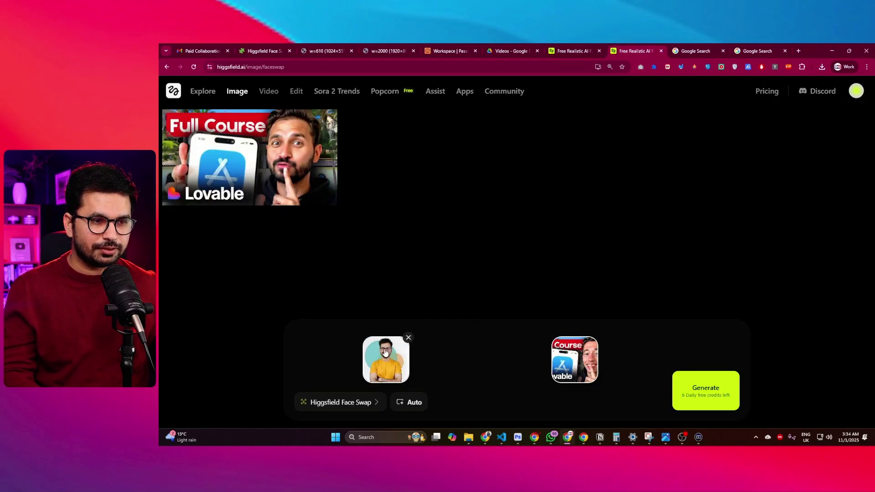
View the face-swapped result full size, then go to the Instant Face Swap landing page
{"action": "mouse_move", "coordinate": [310, 176]}
{"action": "left_click", "coordinate": [289, 157]}
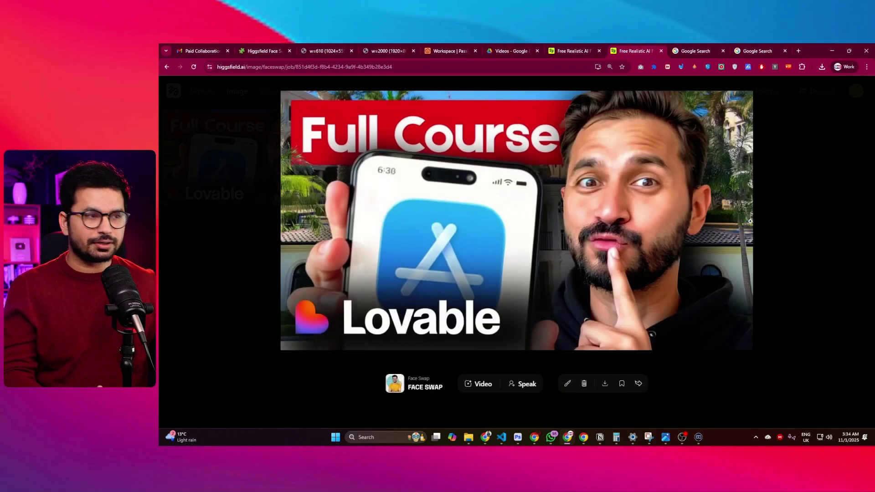
{"action": "left_click", "coordinate": [799, 239]}
{"action": "left_click", "coordinate": [569, 50]}
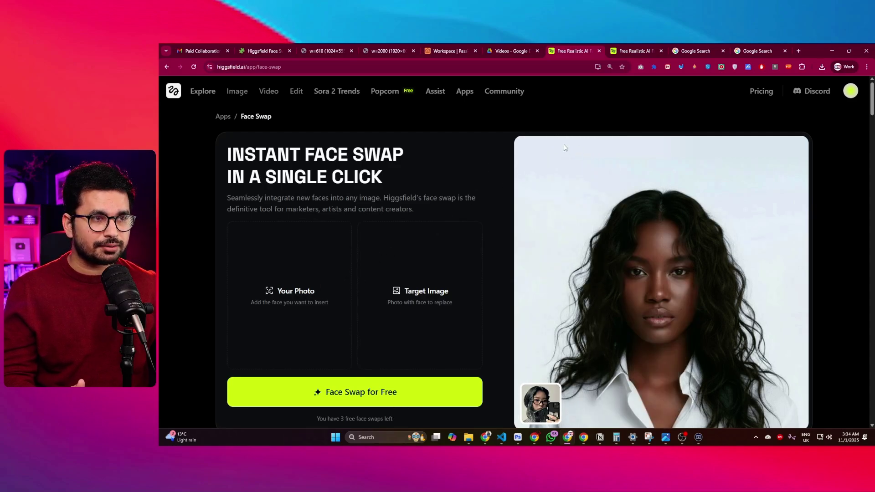
Compare the Hannibal Lecter image results with the Dune visual matches and the Higgsfield tabs
{"action": "left_click", "coordinate": [690, 51]}
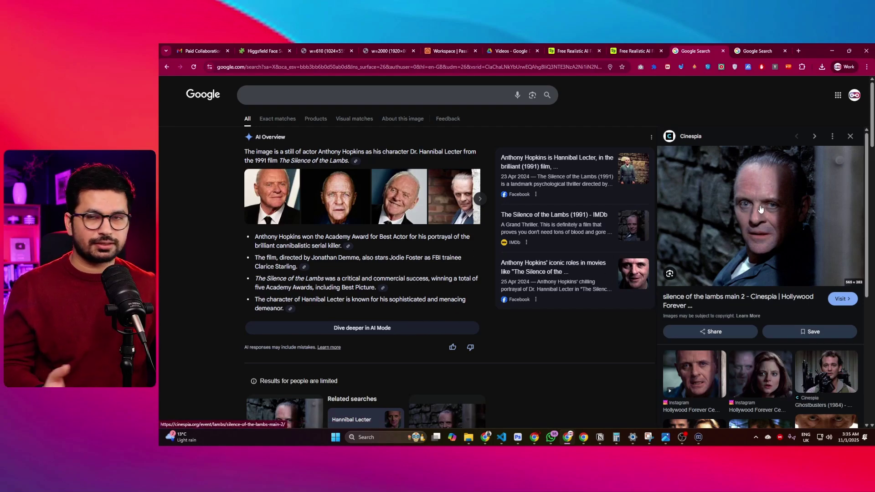
{"action": "left_click", "coordinate": [755, 49]}
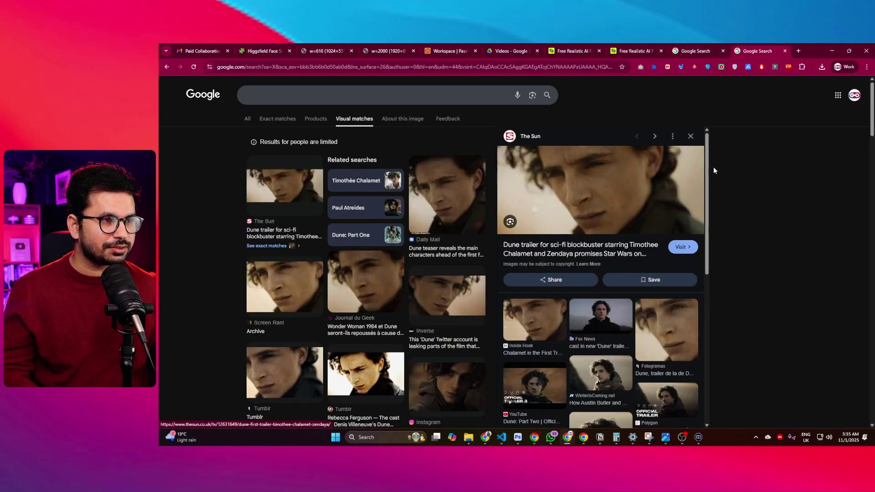
{"action": "left_click", "coordinate": [694, 50]}
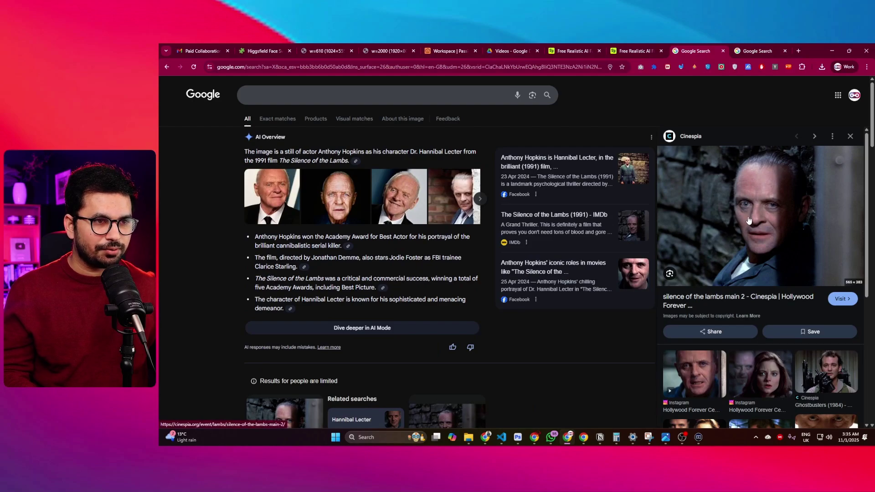
{"action": "right_click", "coordinate": [717, 198]}
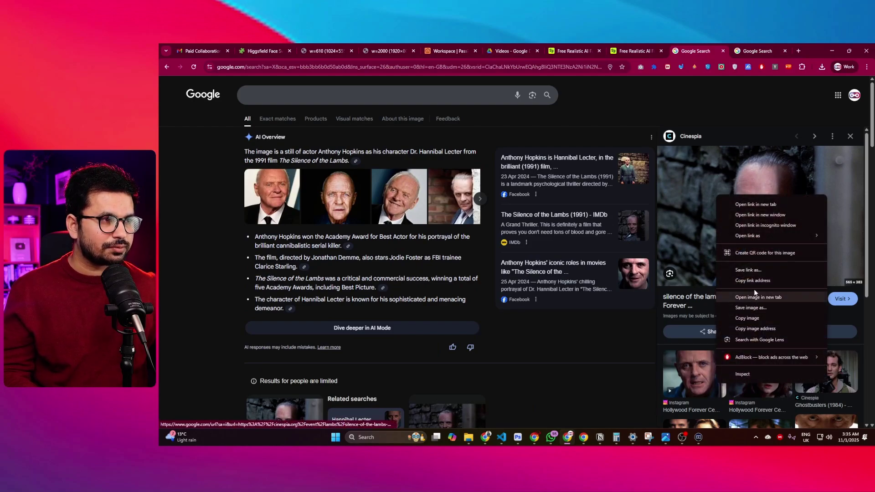
{"action": "left_click", "coordinate": [612, 48]}
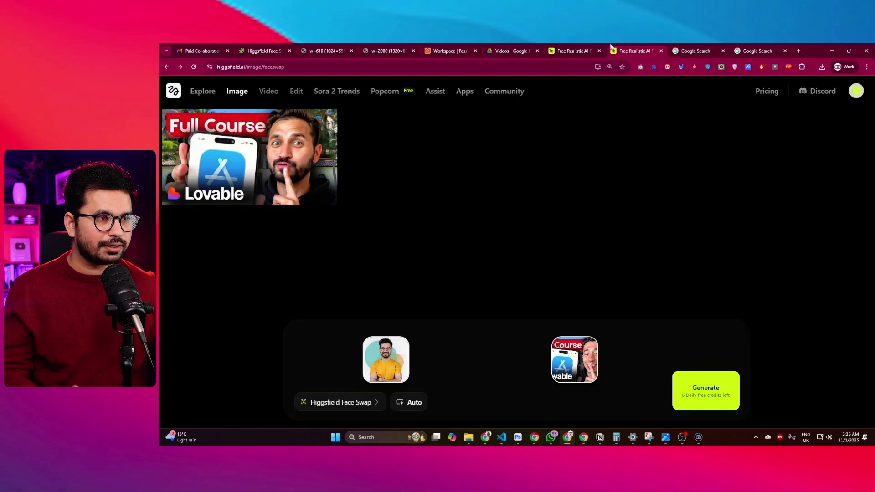
{"action": "left_click", "coordinate": [586, 48]}
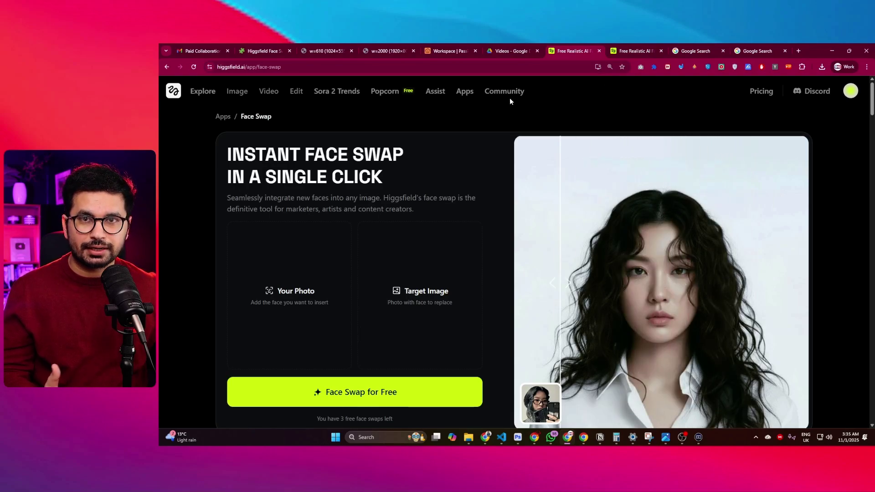
{"action": "left_click", "coordinate": [696, 50]}
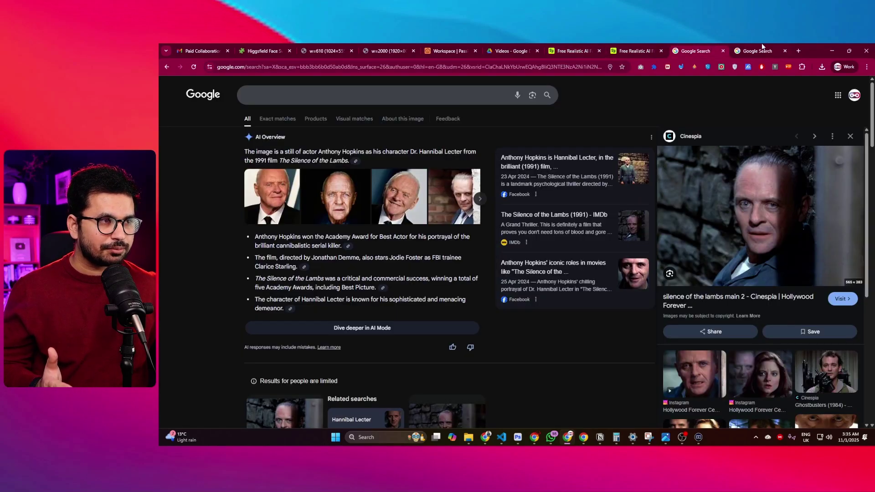
{"action": "left_click", "coordinate": [756, 50]}
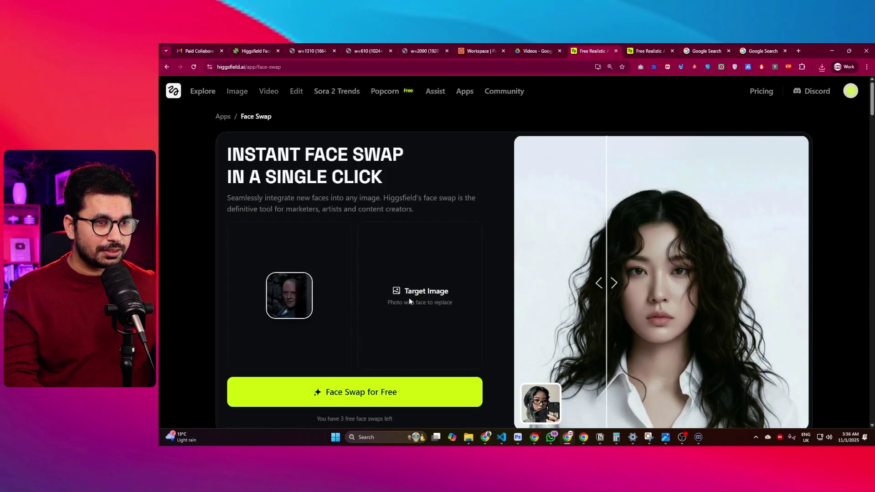
Upload the Dune movie still from Downloads as the target and run the free face swap
{"action": "left_click", "coordinate": [399, 310]}
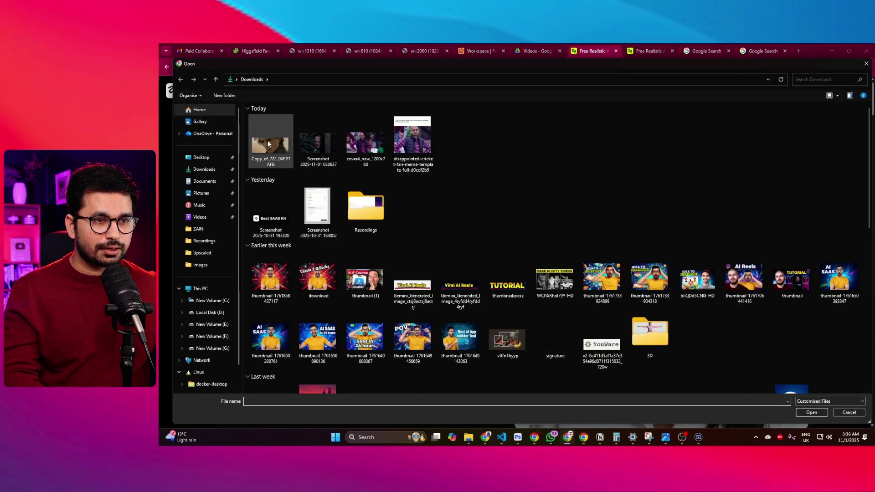
{"action": "double_click", "coordinate": [271, 141]}
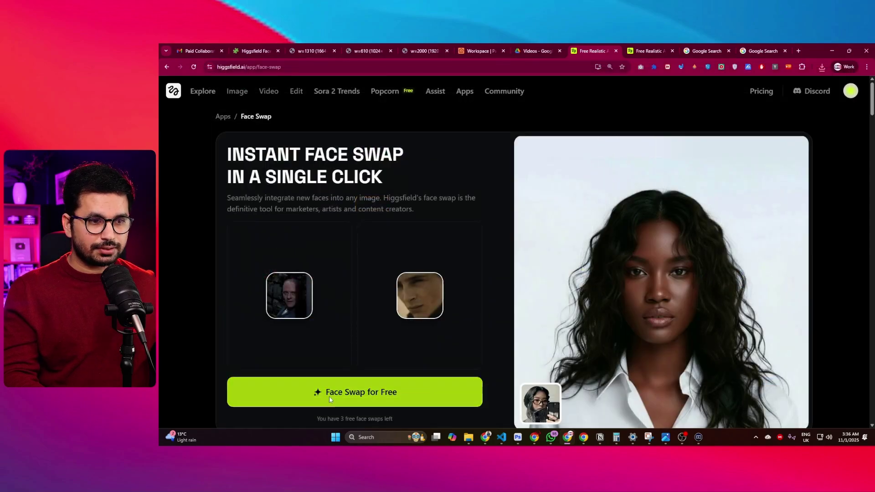
{"action": "left_click", "coordinate": [345, 395]}
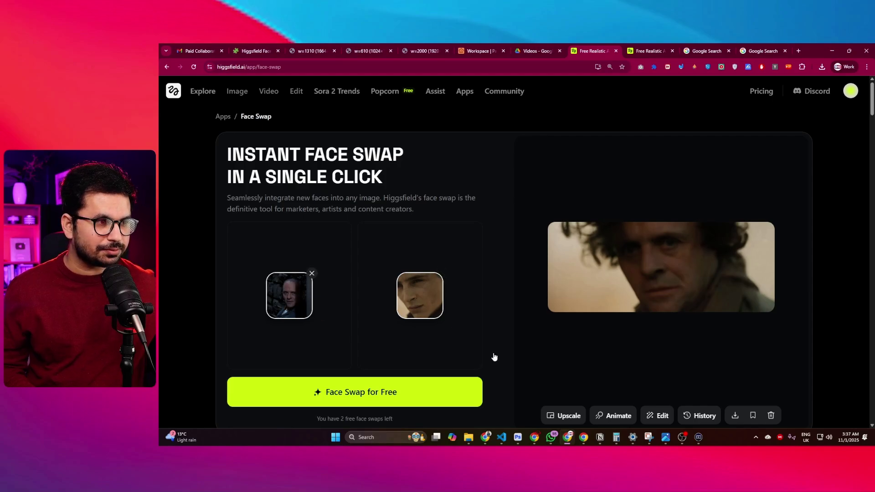
Open the downloaded swapped movie still in Photos, pan around it, then advance to the next image
{"action": "left_click", "coordinate": [735, 415]}
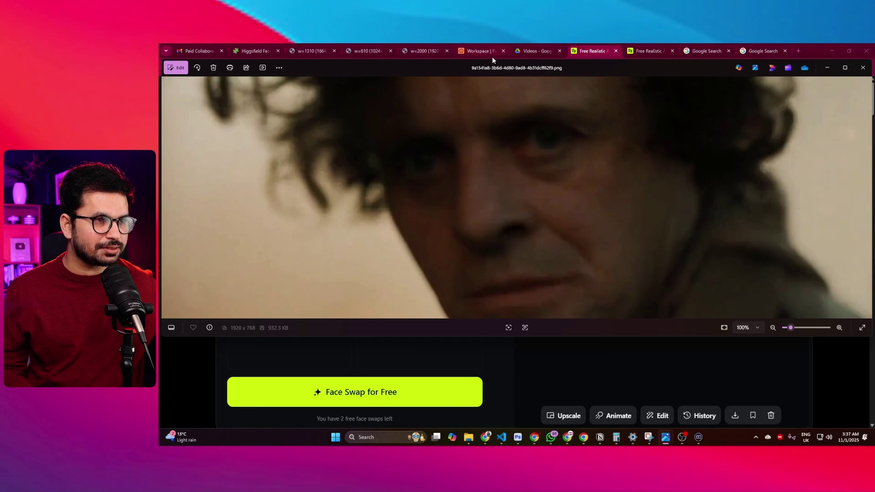
{"action": "left_click_drag", "start_coordinate": [605, 68], "coordinate": [656, 81]}
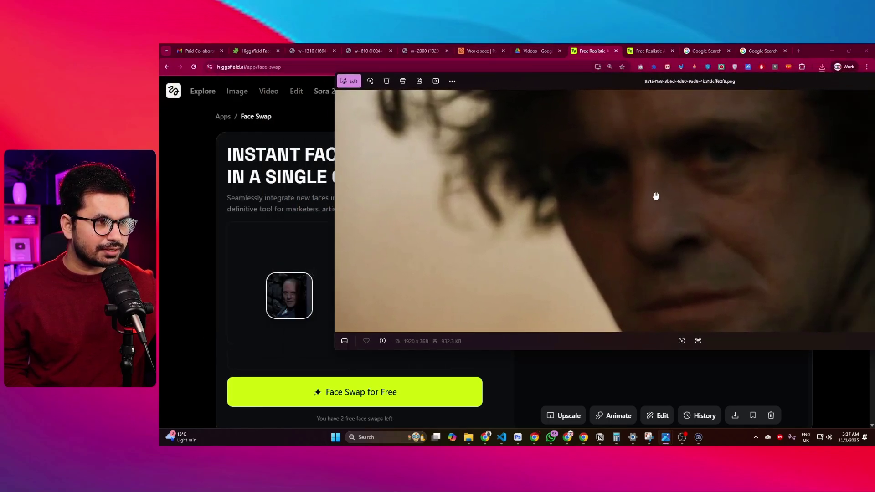
{"action": "left_click_drag", "start_coordinate": [655, 196], "coordinate": [635, 155]}
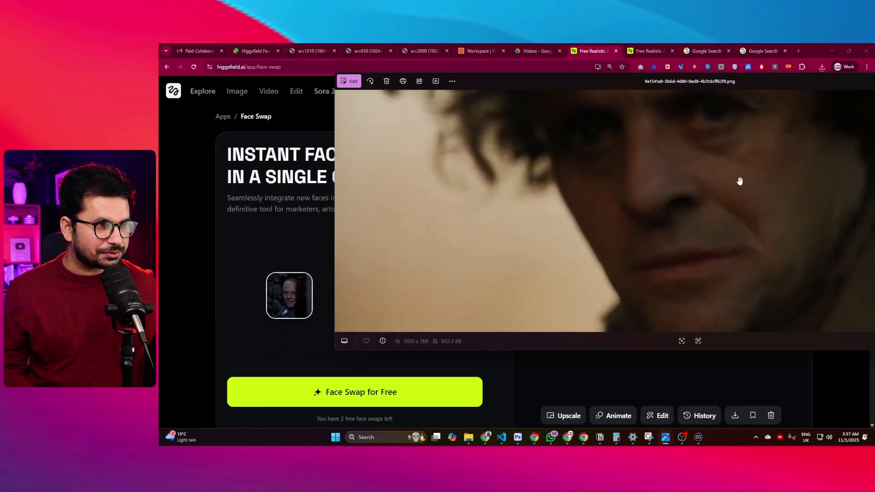
{"action": "left_click_drag", "start_coordinate": [737, 162], "coordinate": [686, 201]}
{"action": "left_click_drag", "start_coordinate": [638, 84], "coordinate": [747, 204]}
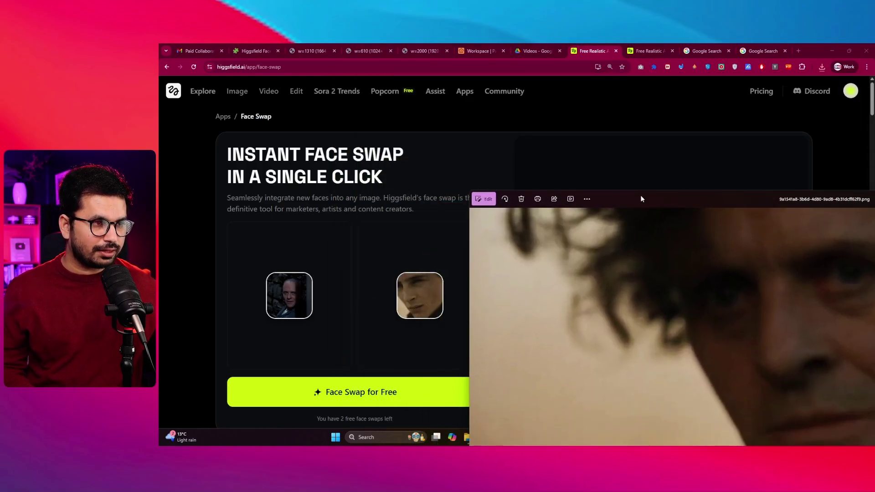
{"action": "left_click_drag", "start_coordinate": [640, 198], "coordinate": [472, 100]}
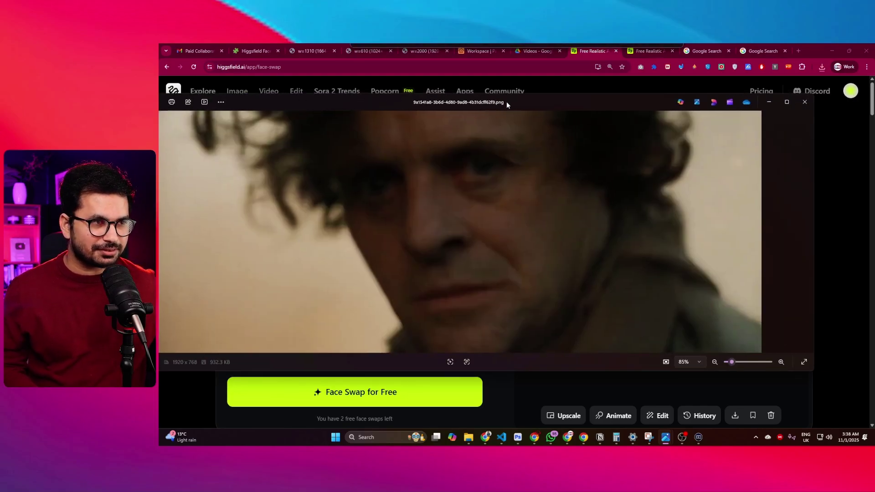
{"action": "left_click_drag", "start_coordinate": [507, 102], "coordinate": [574, 110]}
{"action": "key", "text": "Right"}
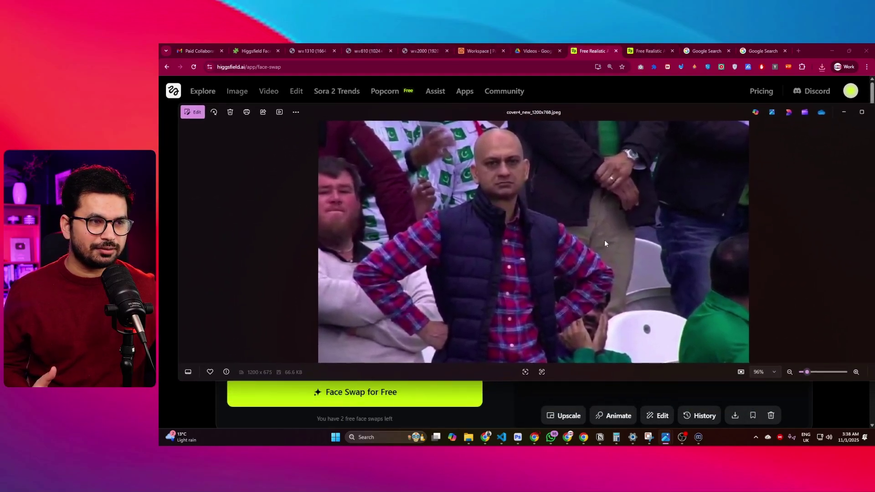
View cover4_new_1200x768.jpeg, close Photos, minimize Downloads and reload the Face Swap page
{"action": "scroll", "coordinate": [509, 190], "scroll_direction": "up", "scroll_amount": 1}
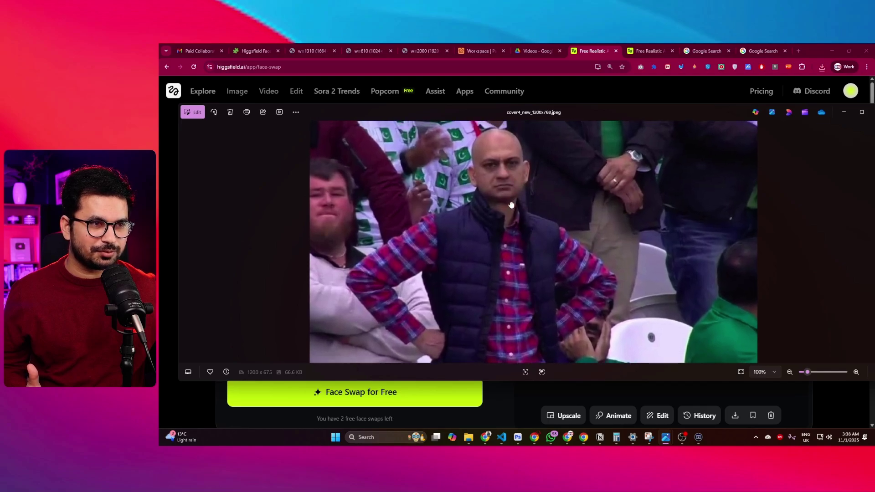
{"action": "left_click_drag", "start_coordinate": [760, 113], "coordinate": [641, 120]}
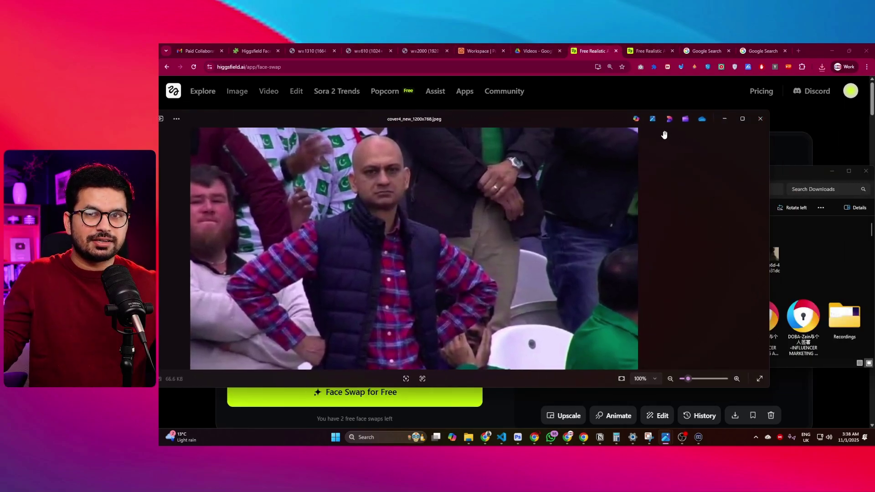
{"action": "left_click", "coordinate": [760, 118]}
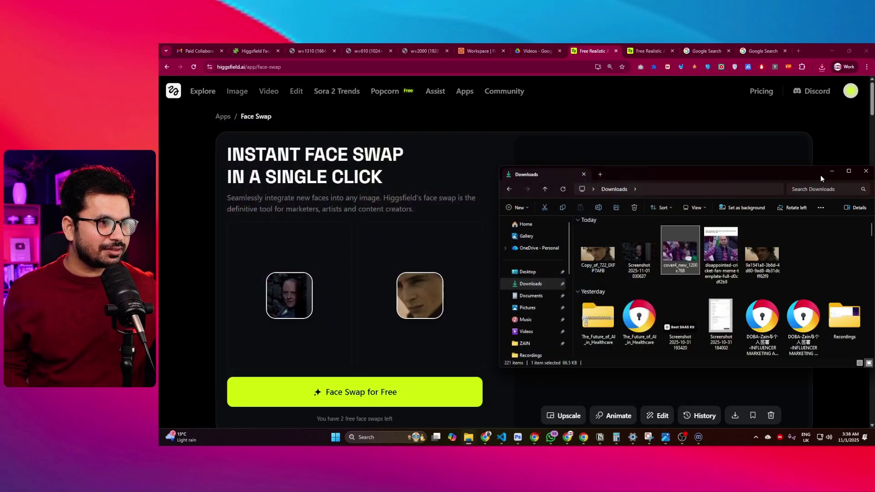
{"action": "left_click", "coordinate": [833, 172]}
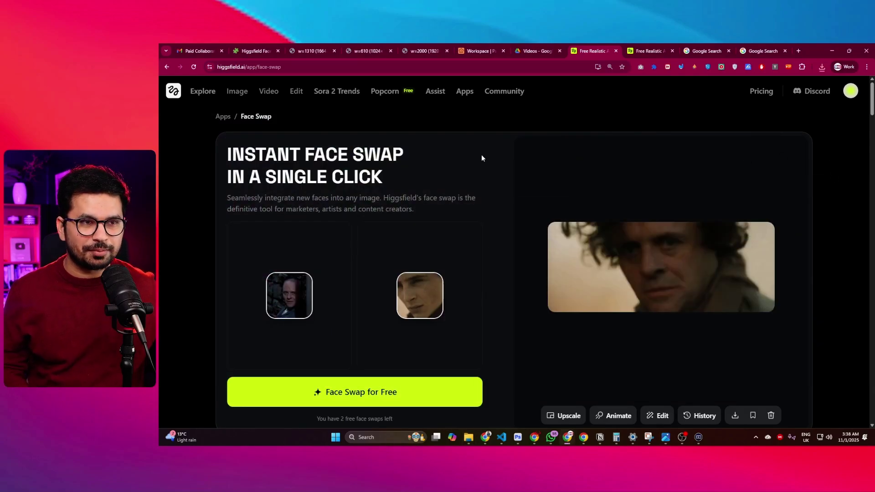
{"action": "left_click", "coordinate": [193, 68]}
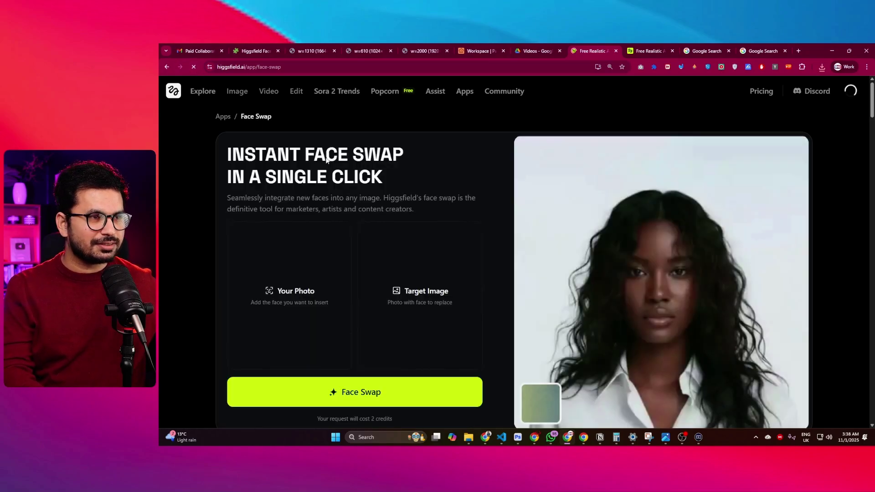
Load the creator's portrait as source and the cricket-fan photo as target, then start the swap
{"action": "left_click", "coordinate": [294, 299]}
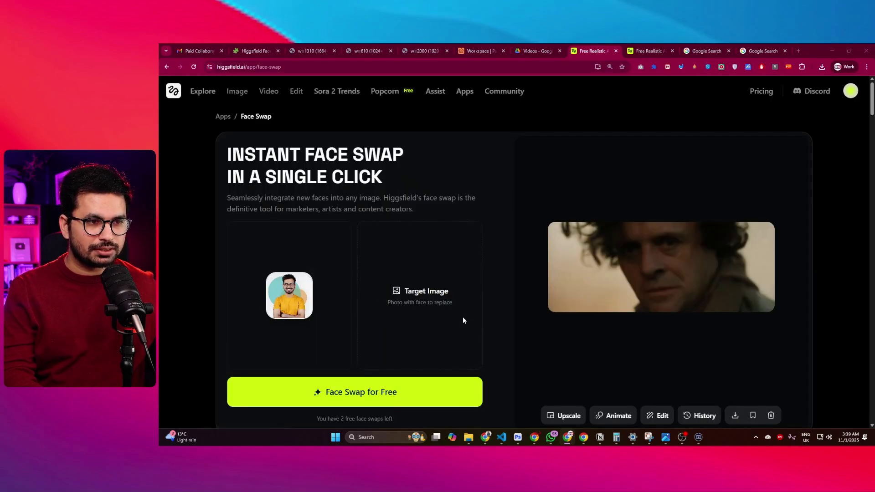
{"action": "left_click", "coordinate": [315, 222]}
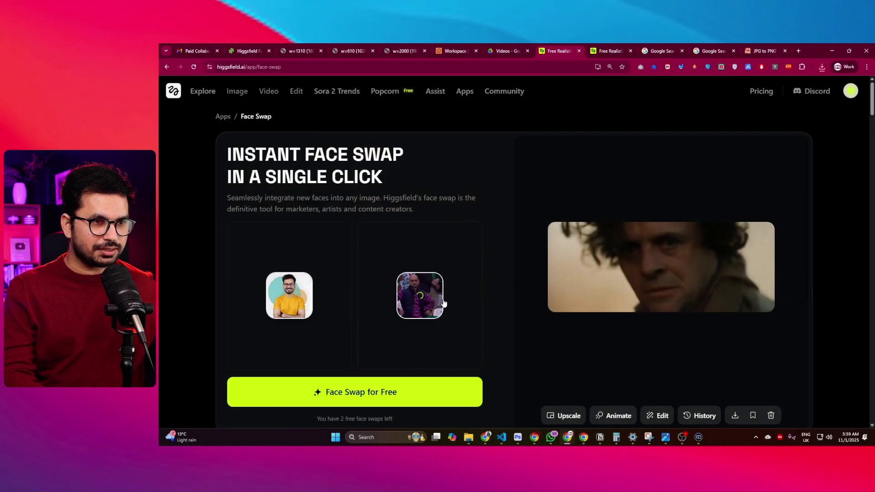
{"action": "left_click", "coordinate": [331, 395]}
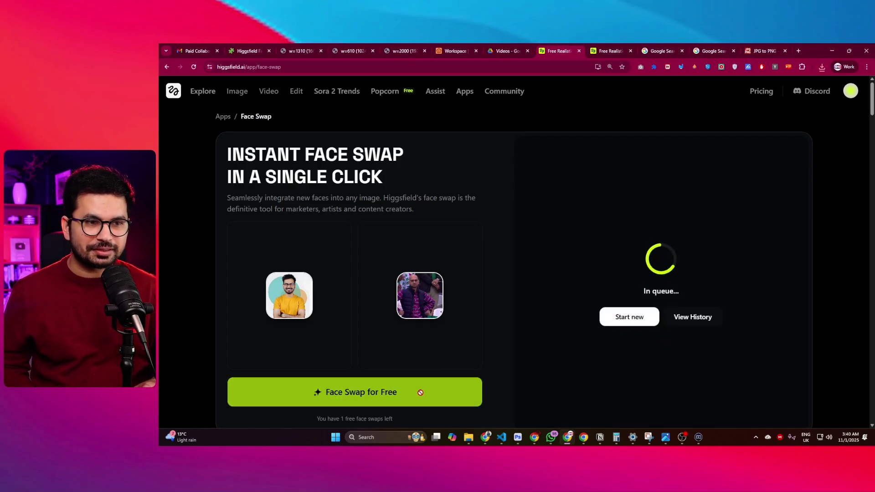
{"action": "mouse_move", "coordinate": [408, 310]}
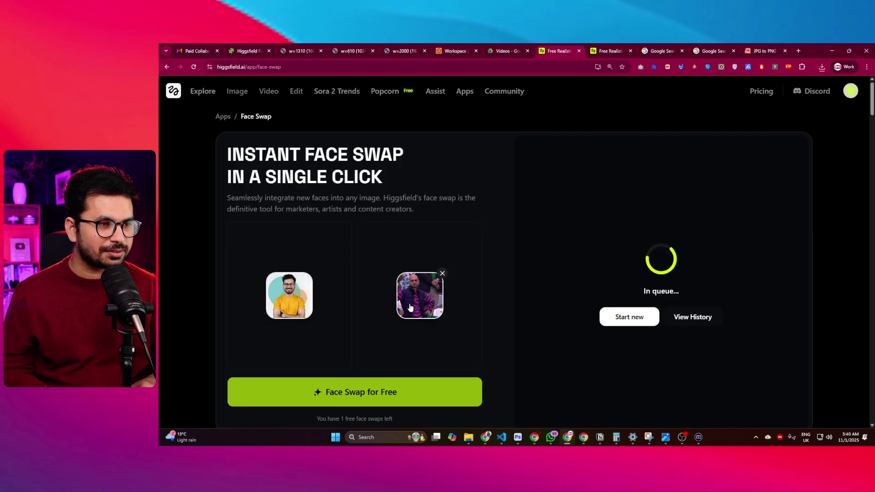
Save the cricket-fan swap result and open the 1152 x 640 WebP in Photos
{"action": "right_click", "coordinate": [641, 234]}
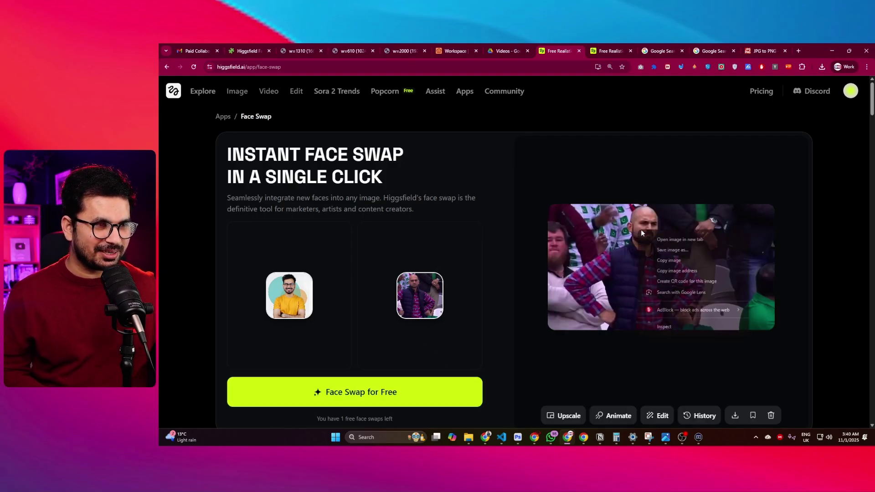
{"action": "left_click", "coordinate": [652, 241]}
{"action": "left_click", "coordinate": [753, 88]}
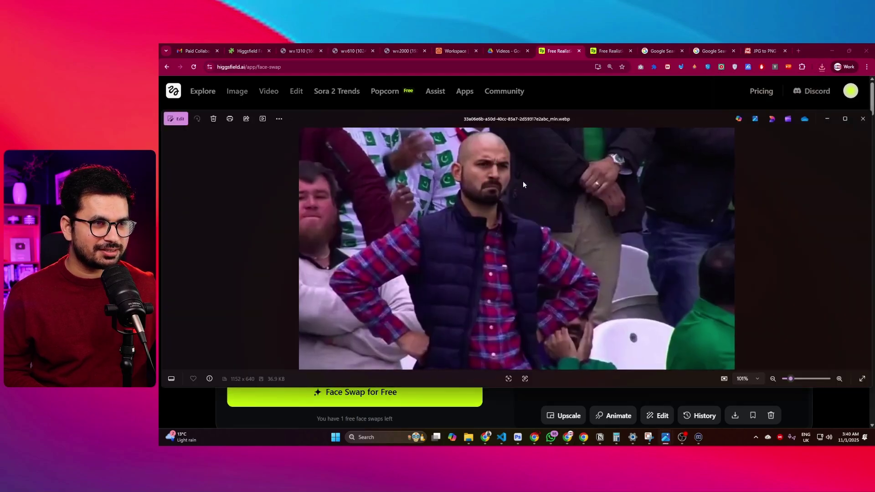
{"action": "left_click_drag", "start_coordinate": [523, 181], "coordinate": [737, 179]}
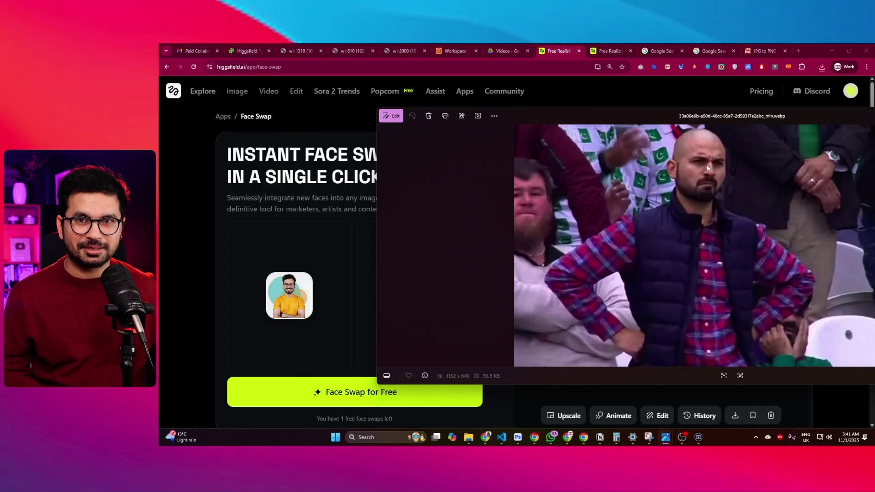
{"action": "left_click_drag", "start_coordinate": [691, 133], "coordinate": [515, 131]}
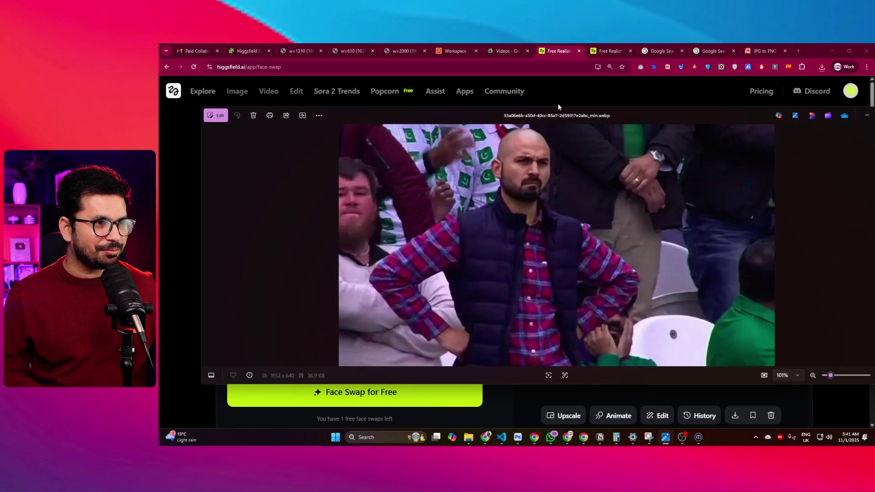
{"action": "left_click_drag", "start_coordinate": [549, 118], "coordinate": [535, 147]}
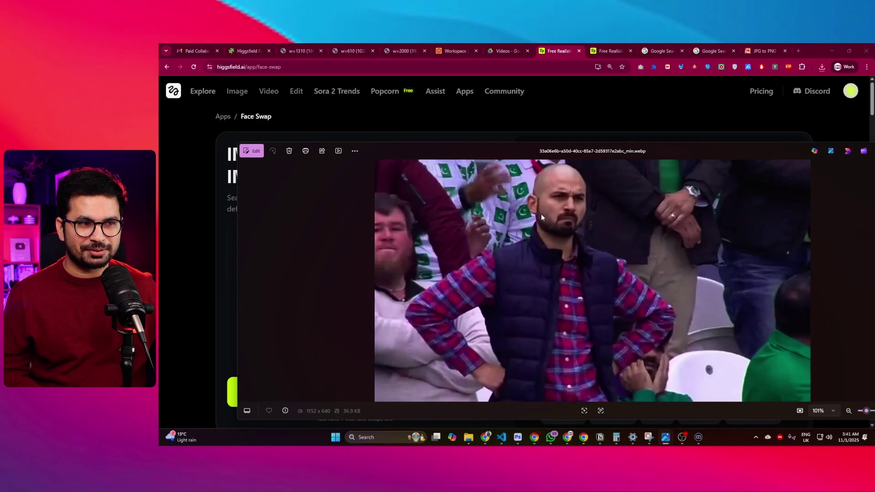
{"action": "left_click_drag", "start_coordinate": [529, 145], "coordinate": [589, 135]}
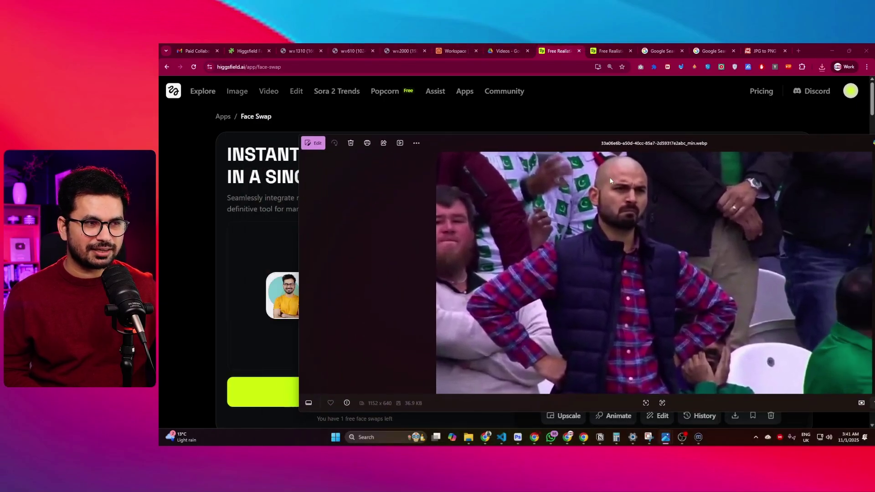
Close Photos, return to the higgsfield.ai home page and browse the Video and Image menus
{"action": "left_click", "coordinate": [173, 90]}
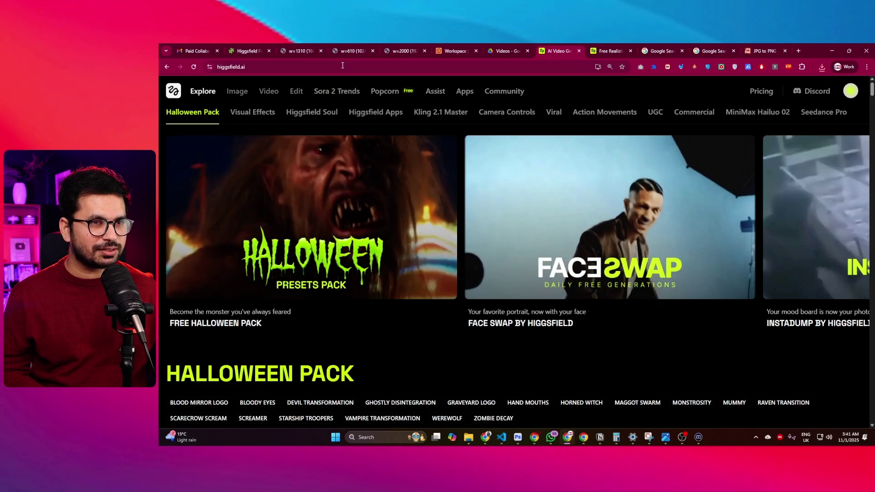
{"action": "left_click", "coordinate": [271, 66]}
{"action": "left_click", "coordinate": [271, 66]}
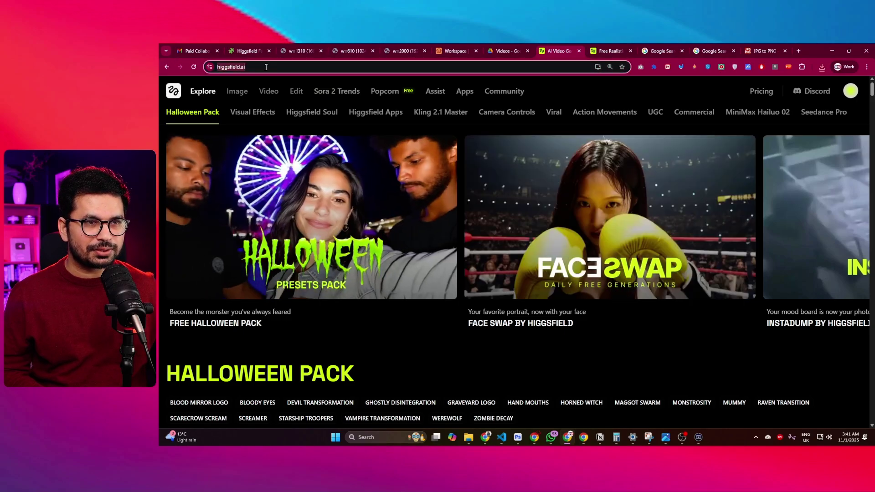
{"action": "mouse_move", "coordinate": [274, 93]}
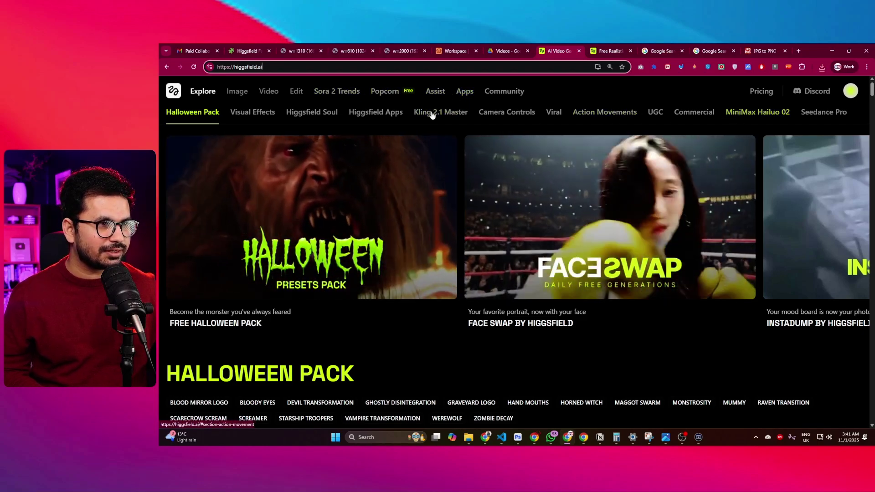
{"action": "mouse_move", "coordinate": [236, 92]}
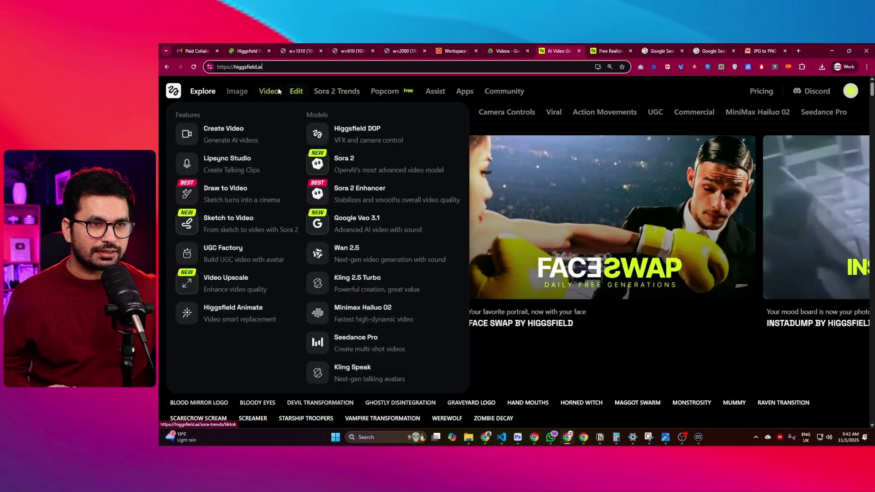
Choose Face Swap from the Image menu to reopen the image face-swap workspace
{"action": "left_click", "coordinate": [216, 283]}
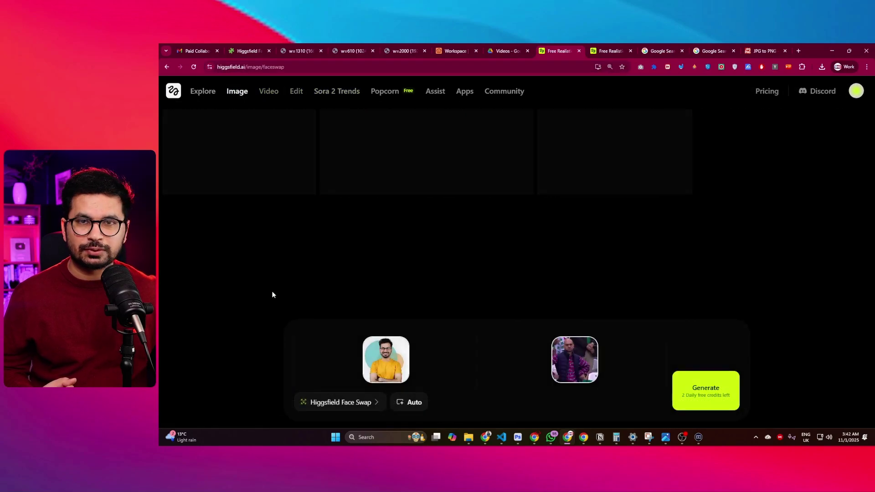